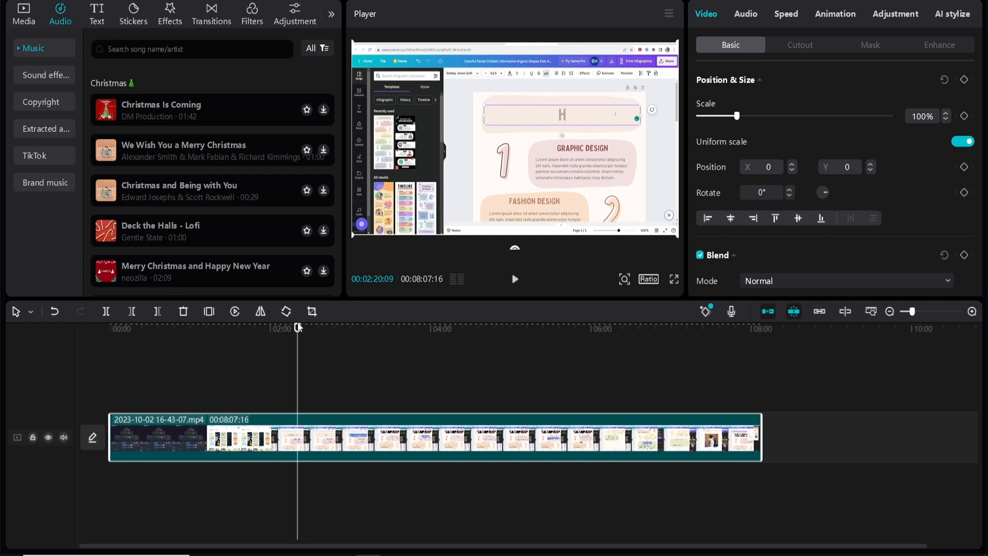
Add a scale keyframe at 100% on the video clip at 00:01:48:10.
drag(298, 327, 255, 333)
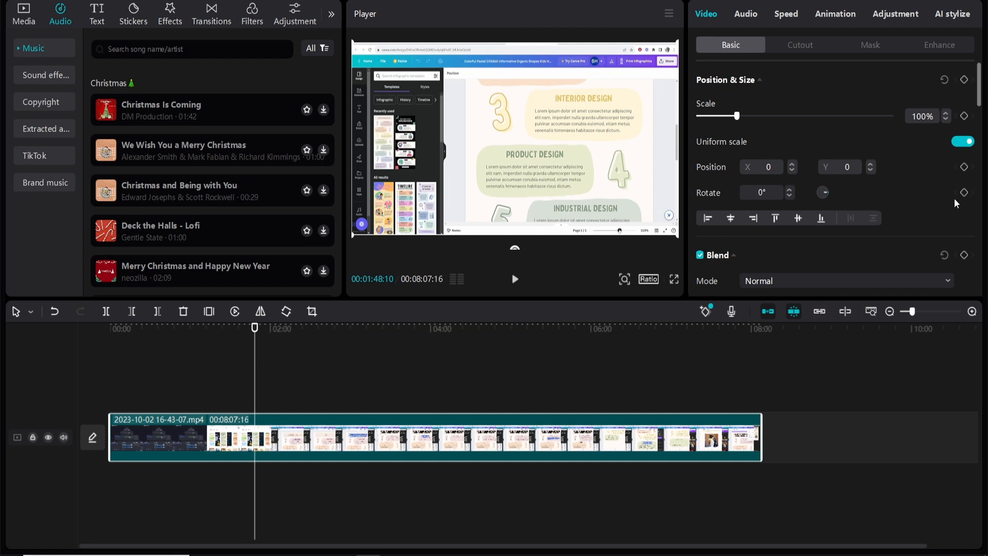
scroll(885, 168, down, 3)
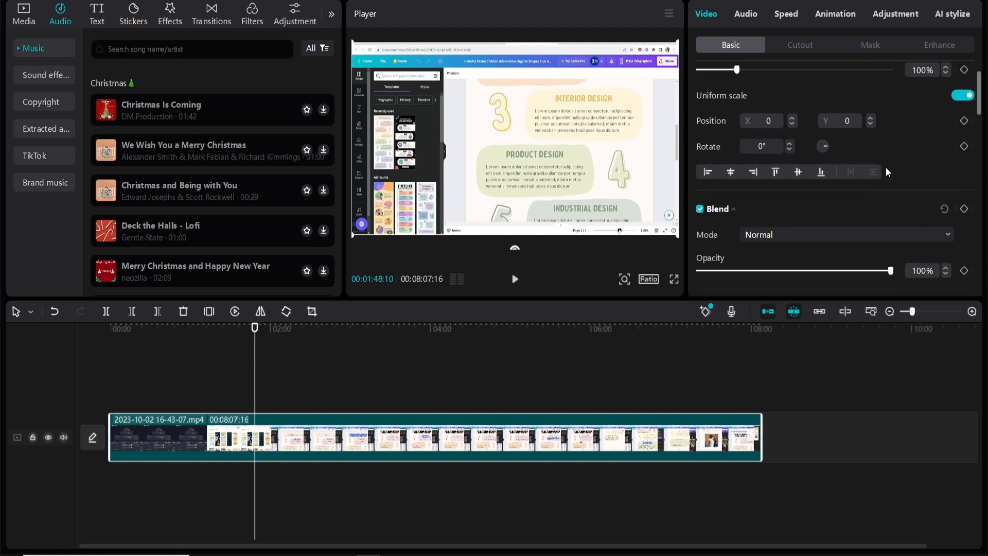
scroll(750, 205, down, 2)
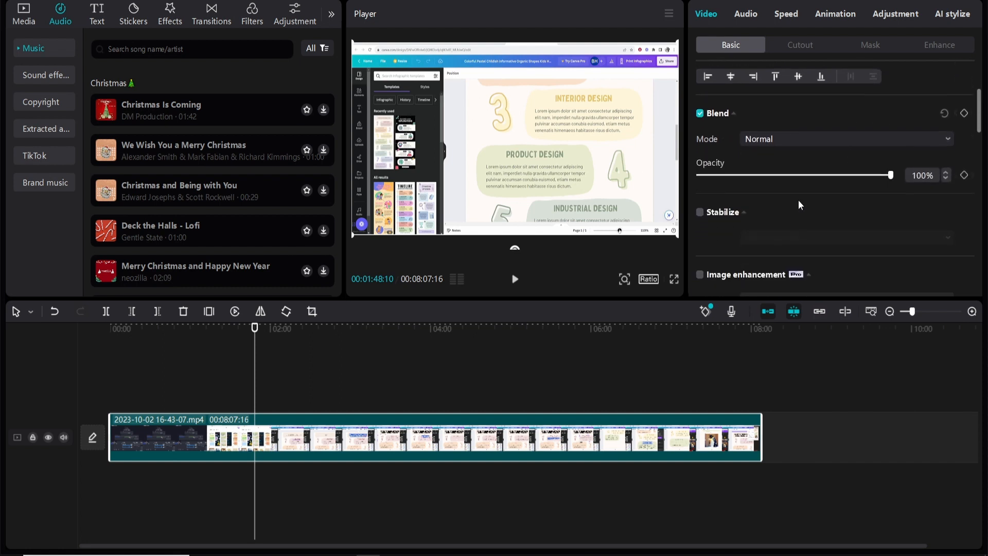
scroll(834, 220, up, 5)
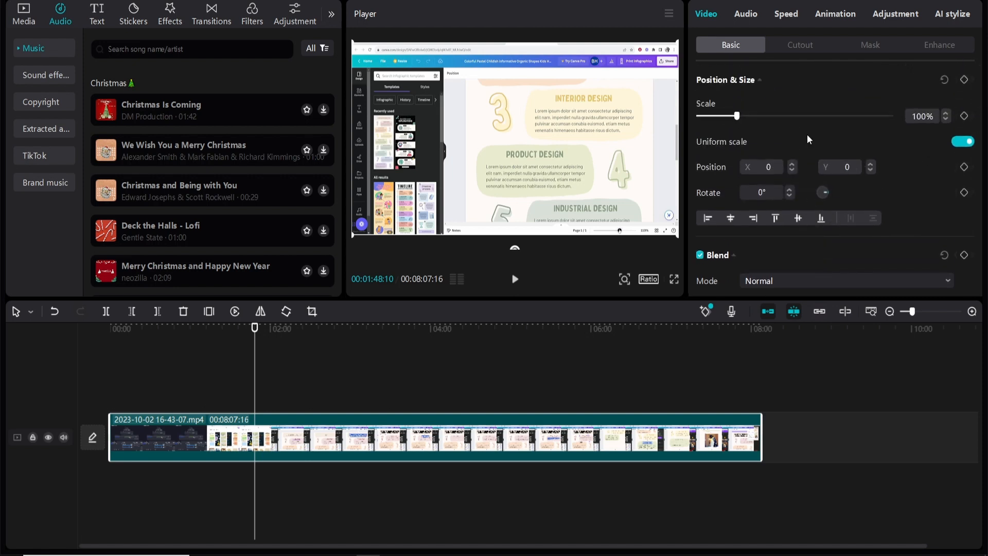
click(965, 117)
Add a second scale keyframe at 00:01:53:22 with the clip enlarged to 139%.
key(Right)
key(Right)
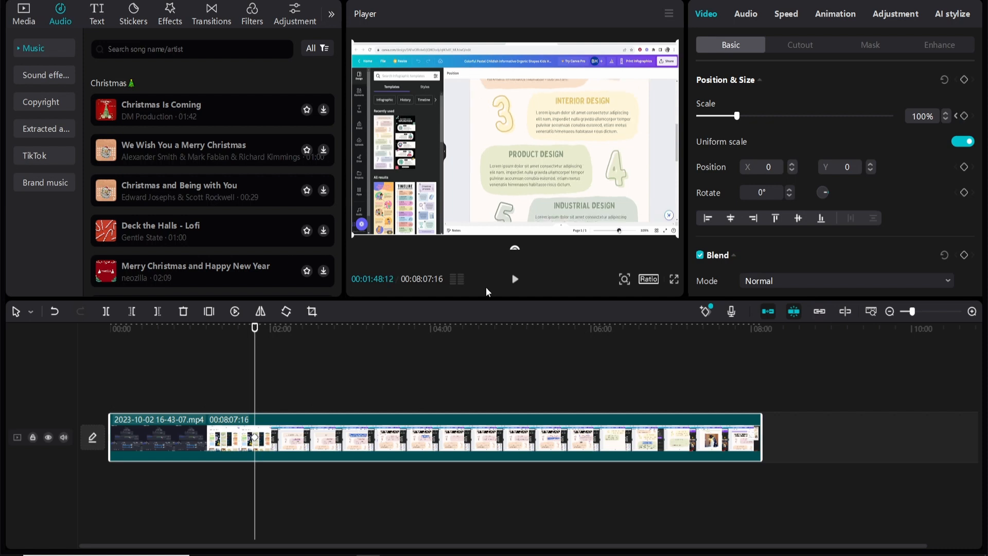
key(Right)
key(Right)
key(Right)
key(Right)
key(Right)
key(Right)
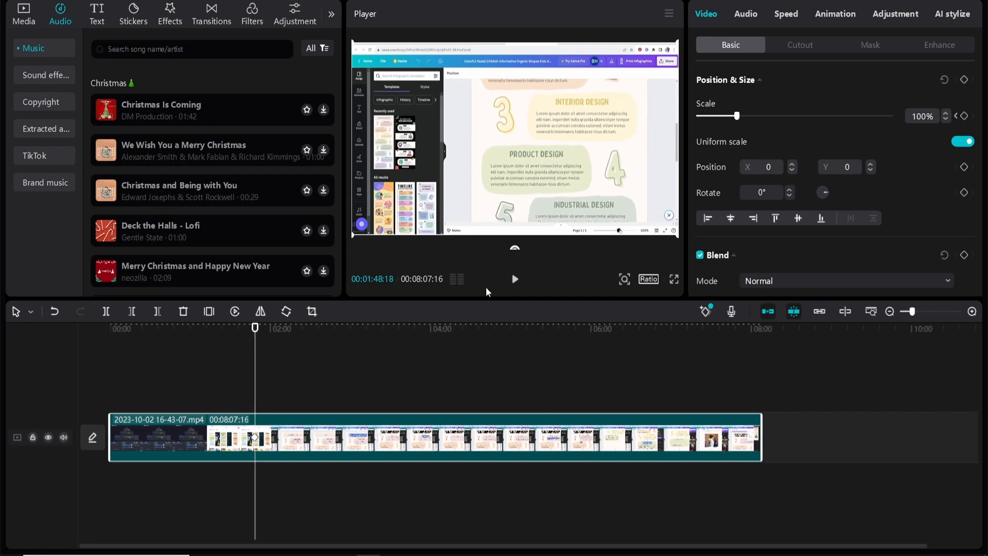
drag(251, 331, 262, 330)
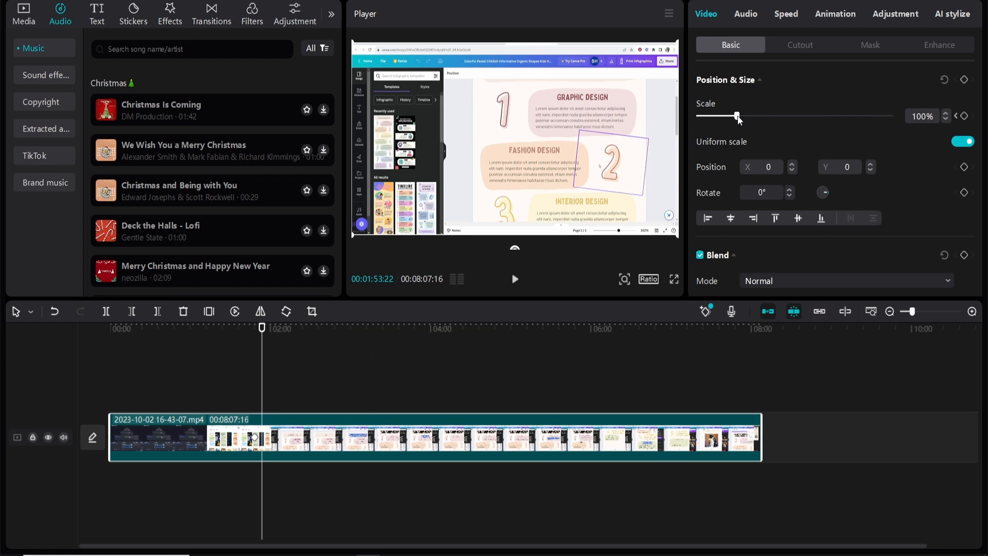
drag(738, 117, 751, 116)
click(964, 116)
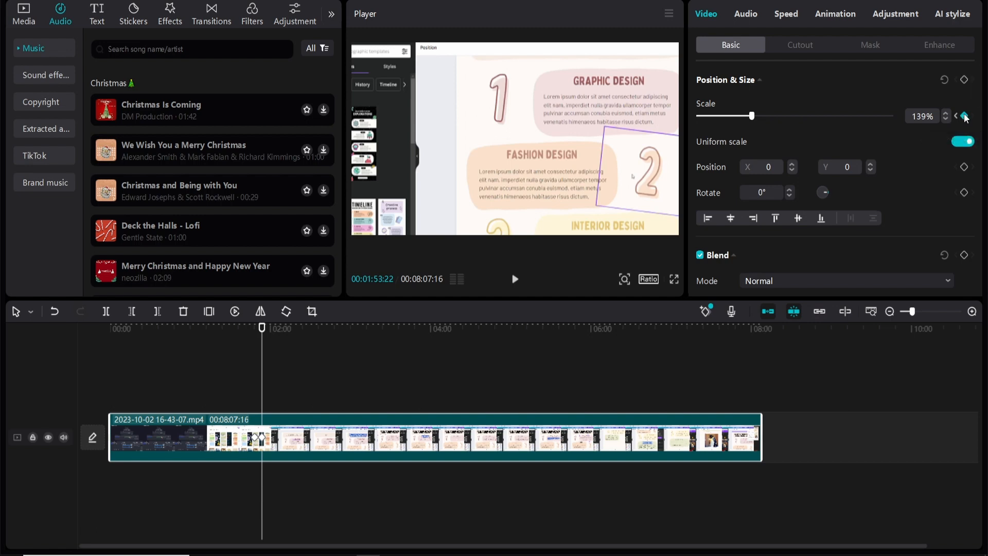
Play back the clip from 00:01:46:07 through both scale keyframes to check the zoom-in.
scroll(276, 391, up, 2)
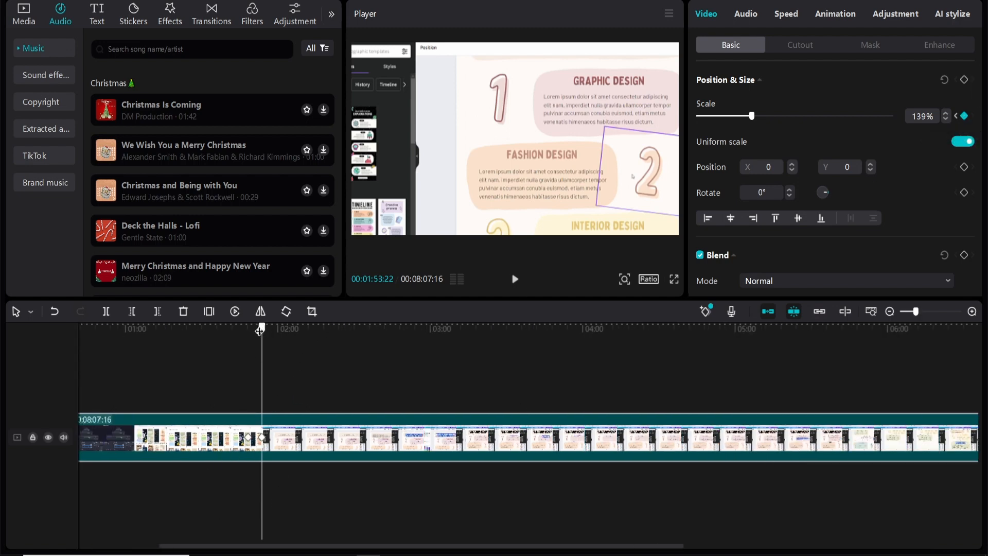
mouse_move(250, 330)
mouse_down()
mouse_move(260, 333)
mouse_move(243, 332)
mouse_up()
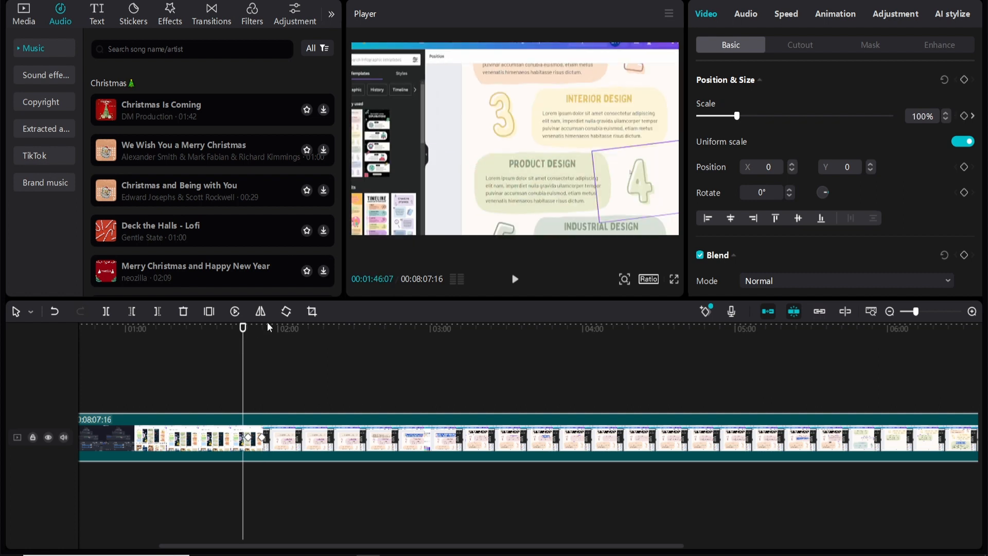
click(512, 279)
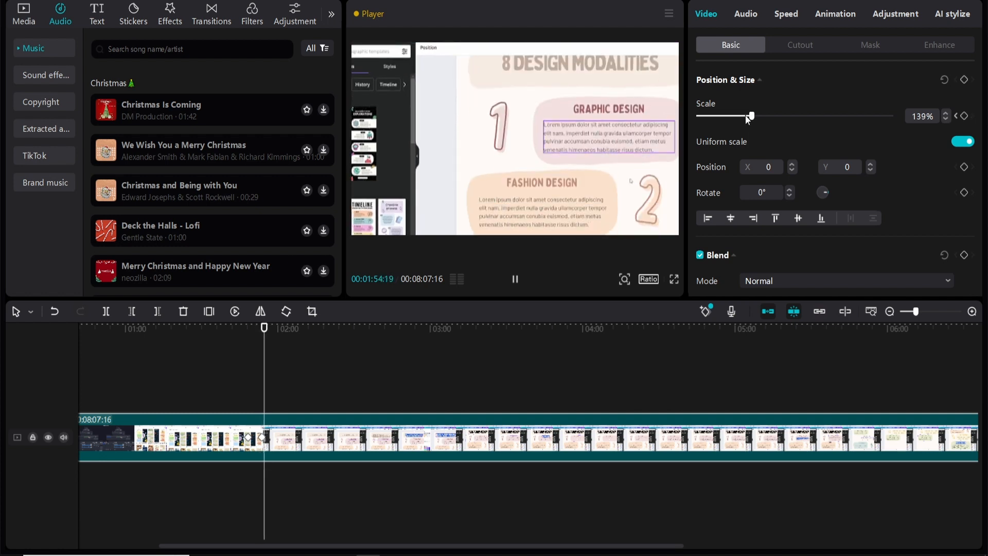
key(space)
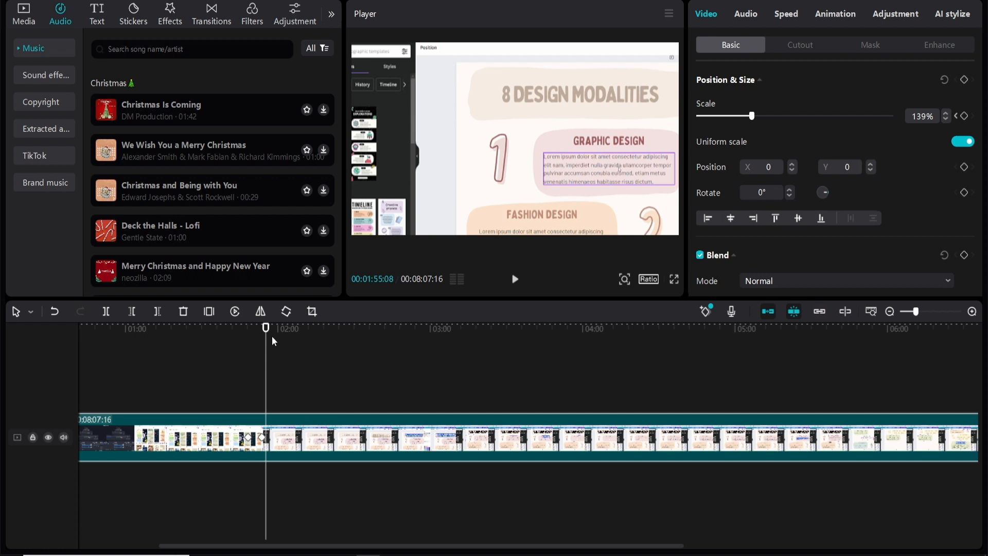
Keyframe the clip's X position from 0 at 00:01:48:10 to -800 at 00:01:53:22.
drag(266, 328, 248, 324)
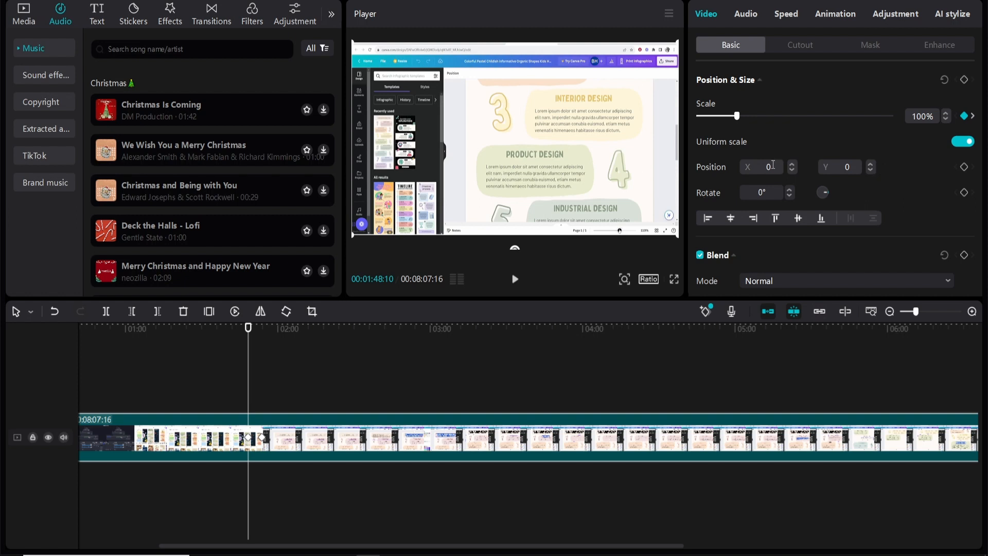
click(965, 167)
drag(248, 328, 263, 341)
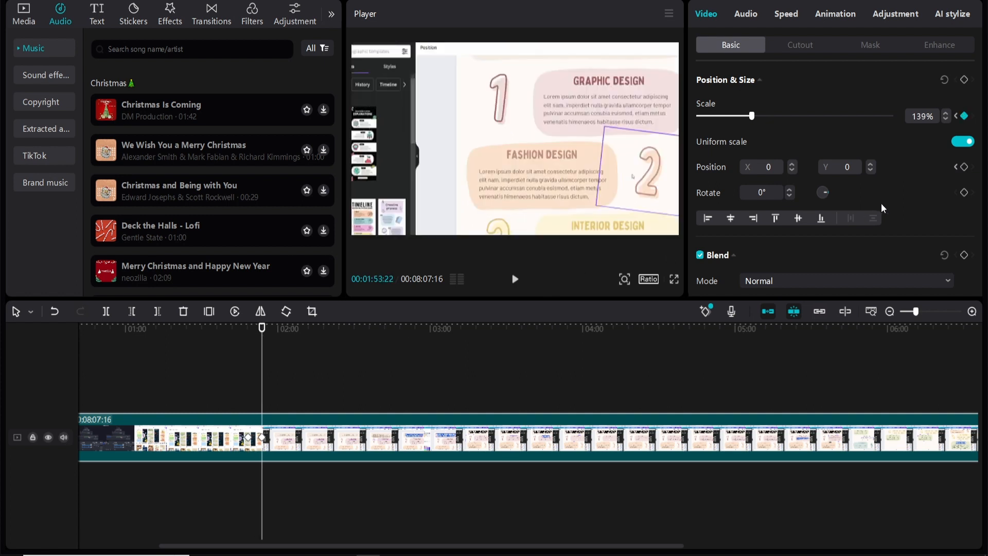
click(792, 164)
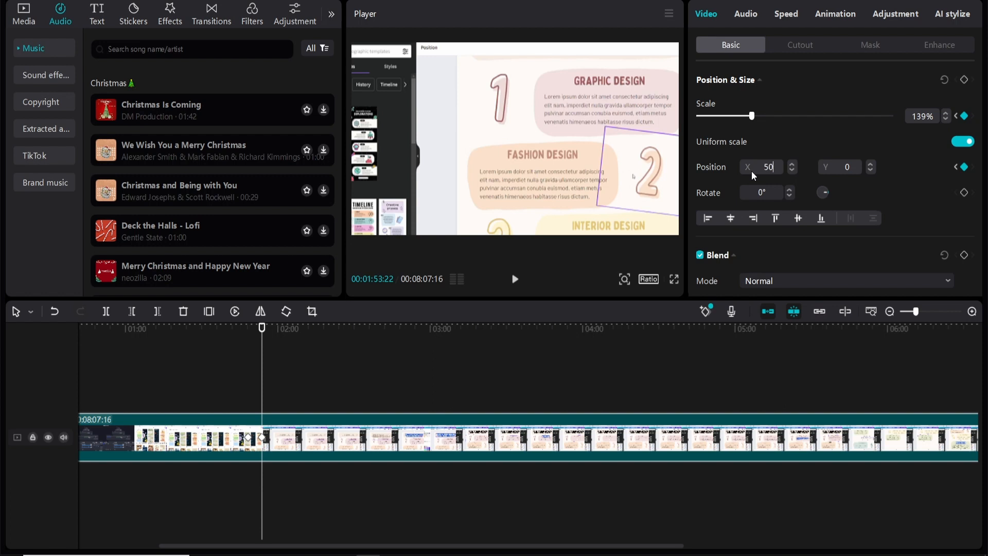
drag(751, 171, 721, 168)
click(789, 168)
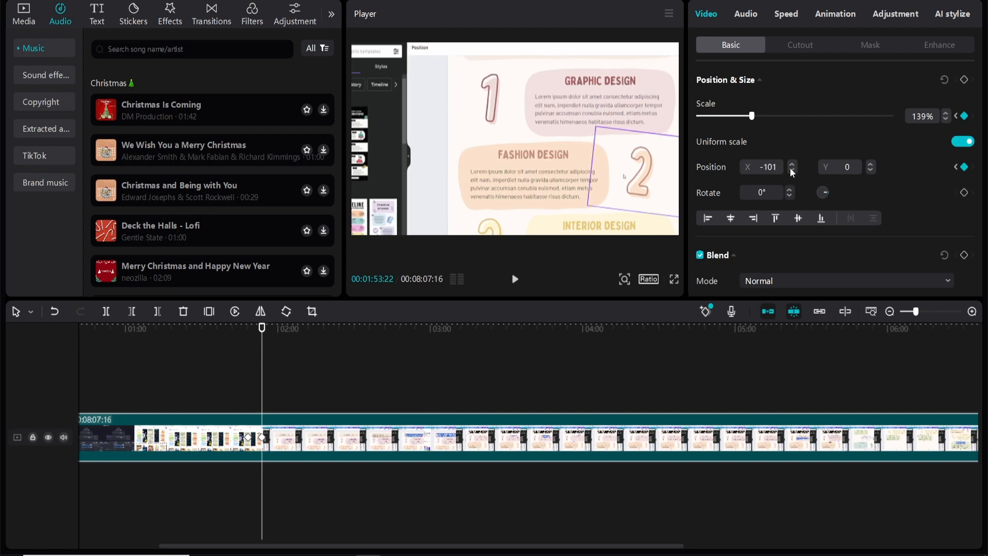
click(790, 168)
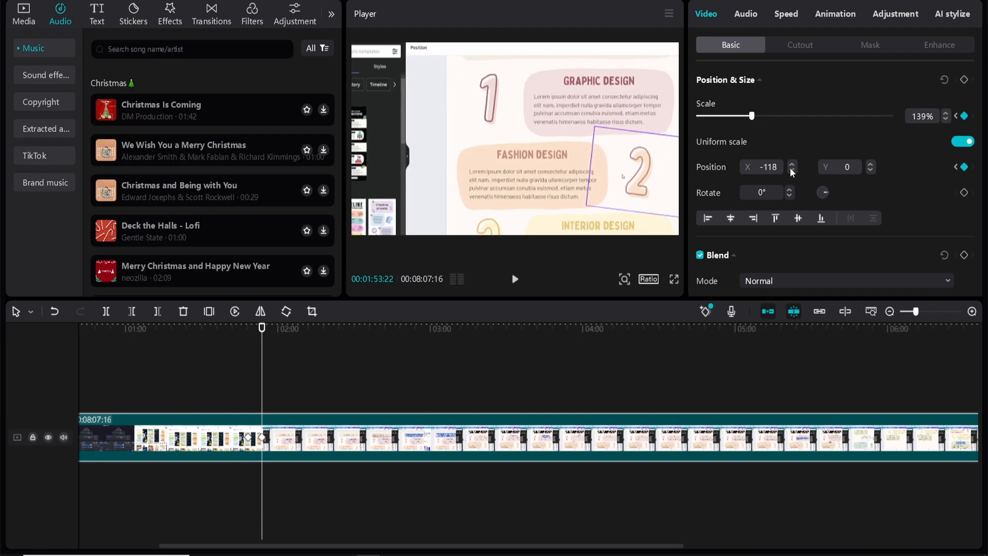
click(789, 168)
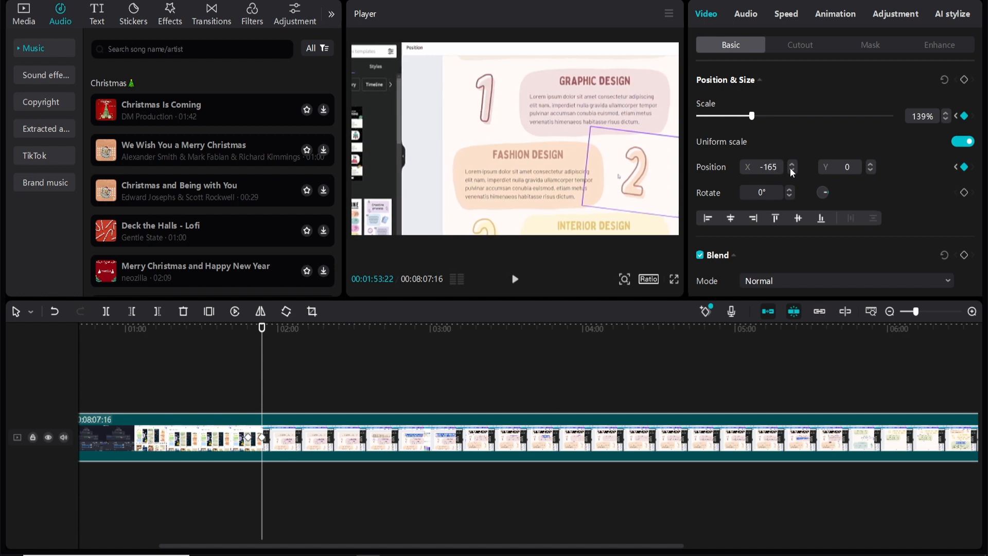
text(-800)
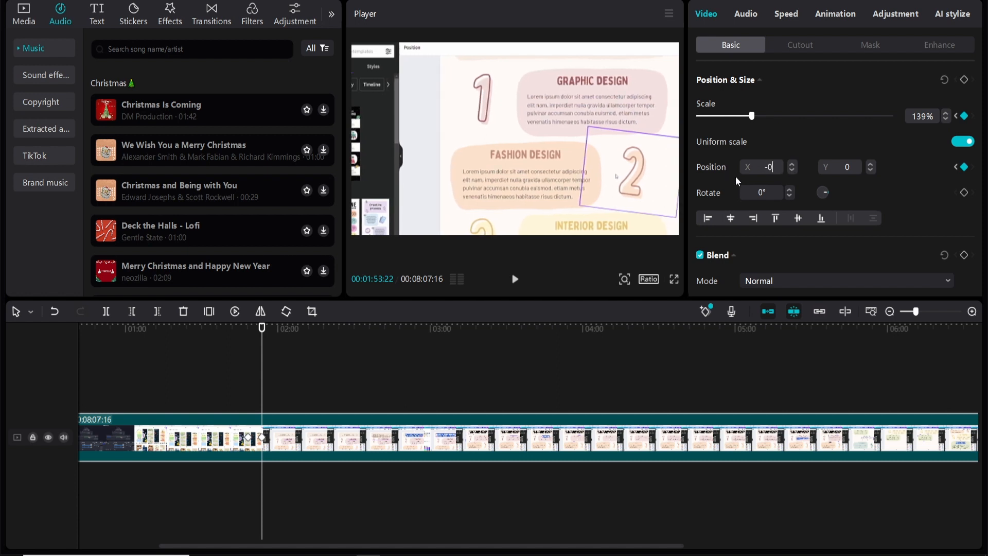
key(Return)
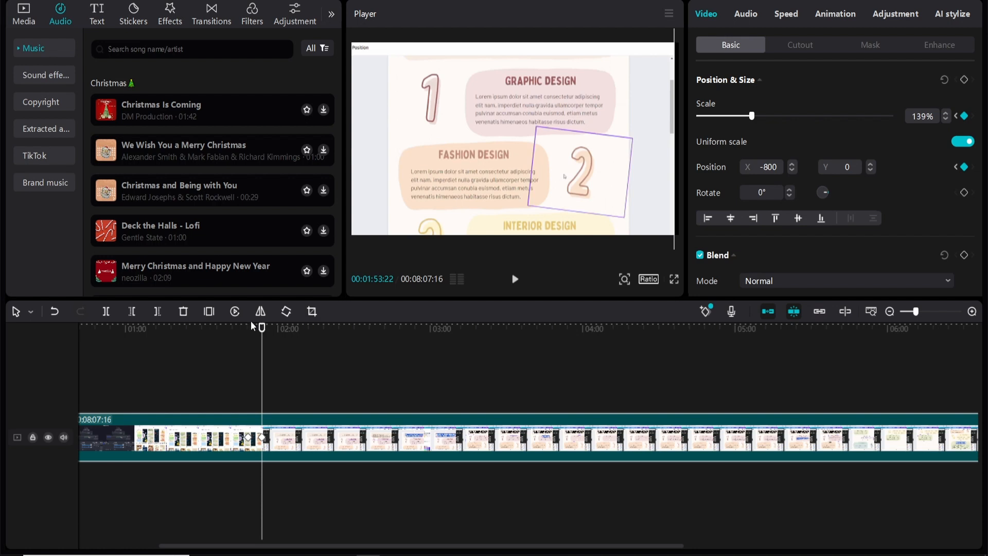
Play back the clip from 00:01:48:10 to check the combined zoom and sideways shift.
drag(261, 328, 246, 332)
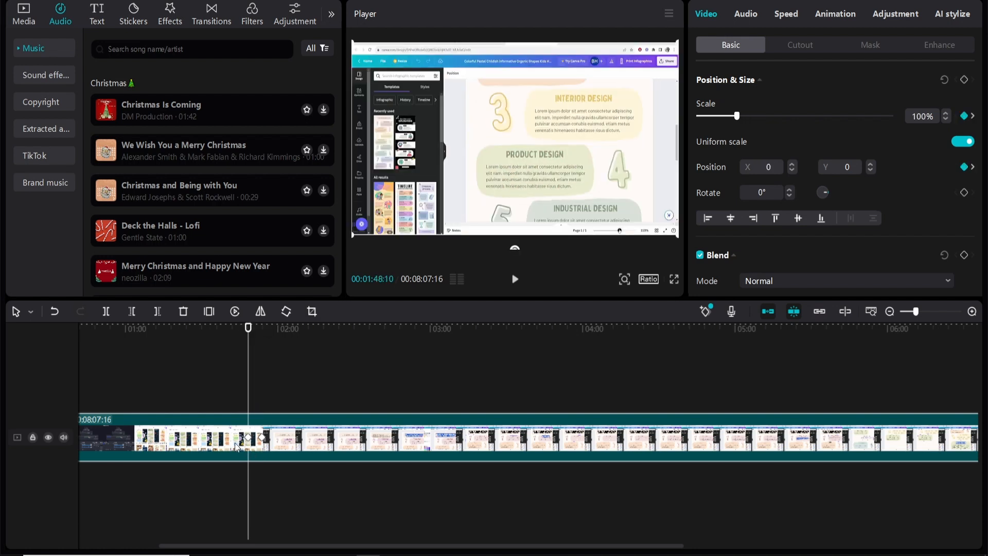
mouse_move(247, 330)
mouse_down()
mouse_move(262, 326)
mouse_move(239, 325)
mouse_move(248, 322)
mouse_up()
key(space)
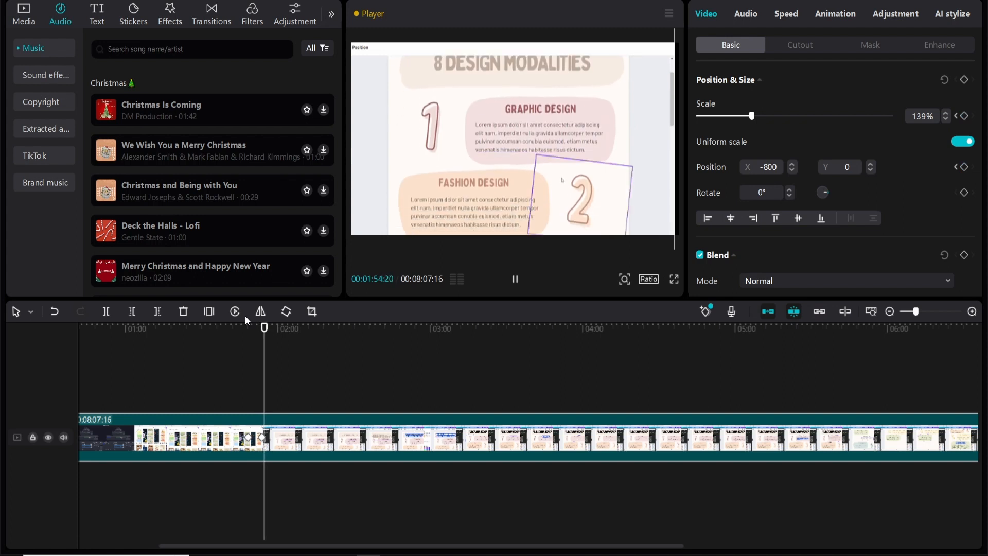
key(space)
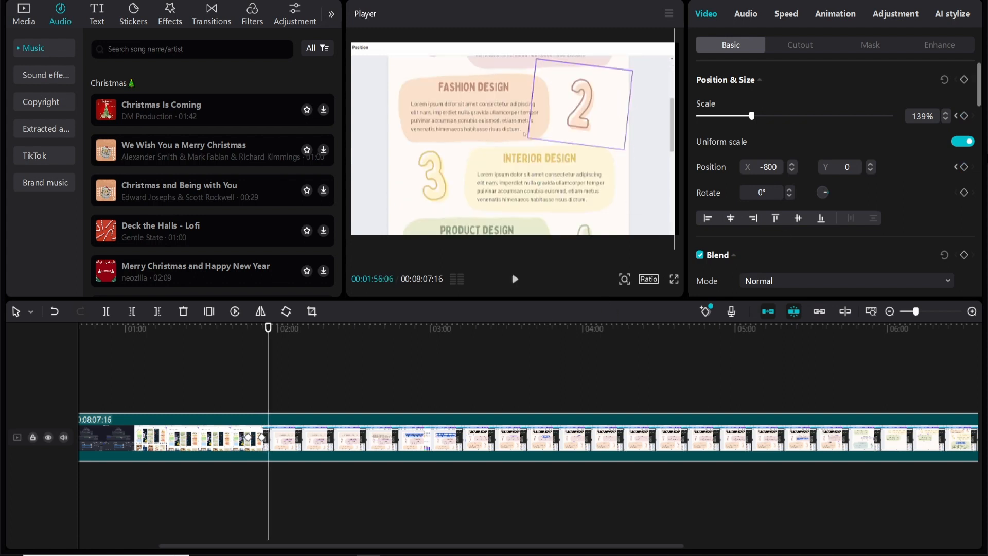
Add a position keyframe at 00:01:56:06, and a scale keyframe set to 100% at 00:01:59:12.
click(965, 167)
drag(268, 330, 276, 330)
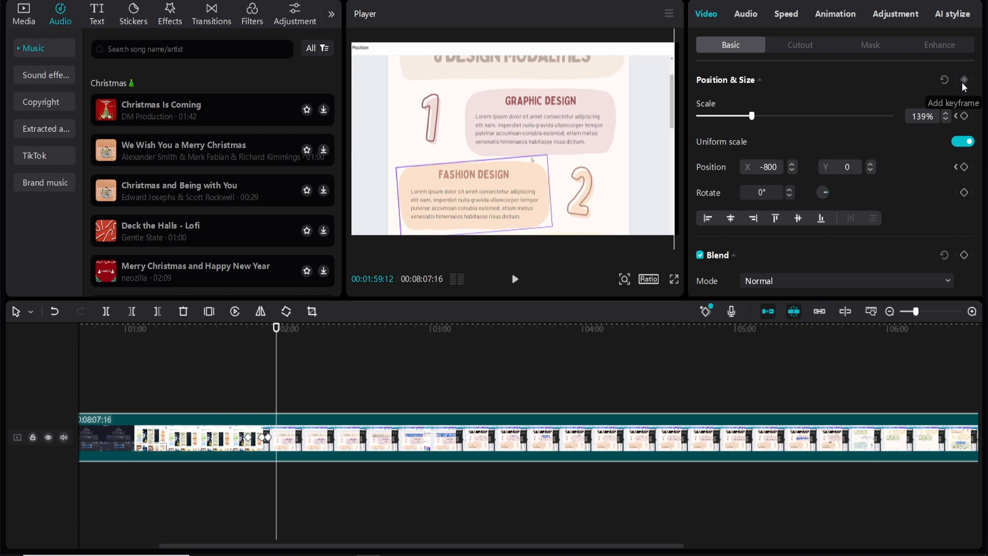
click(964, 116)
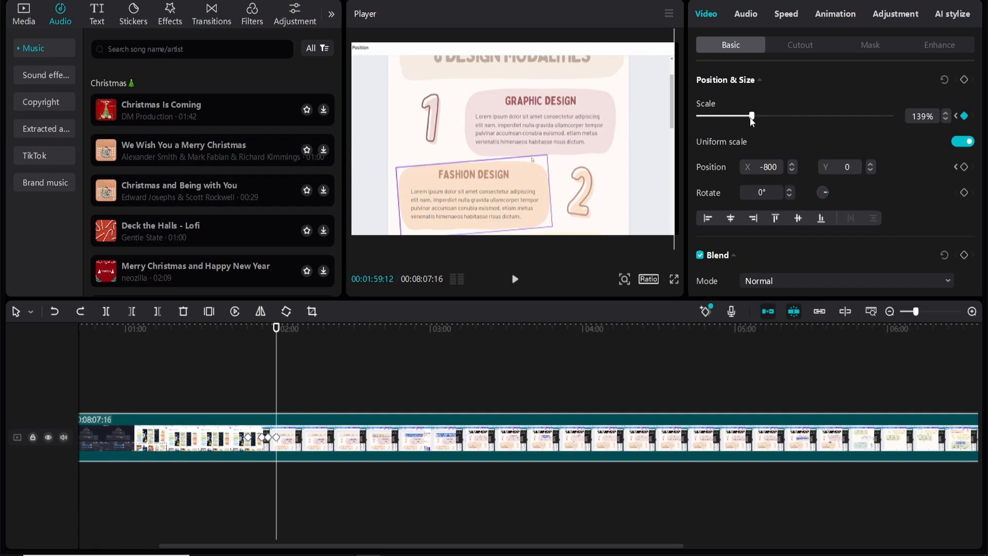
drag(751, 118, 737, 117)
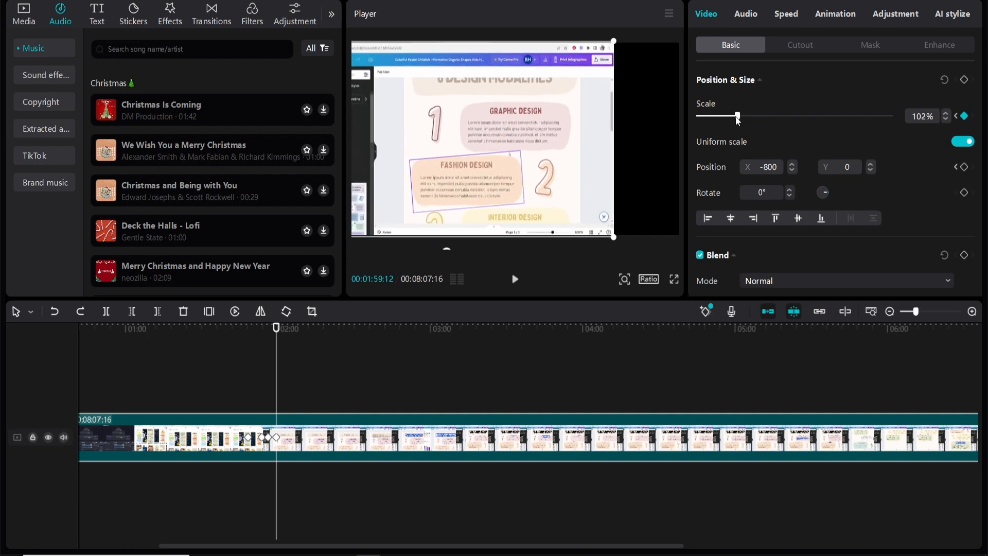
click(925, 117)
key(BackSpace)
text(0)
key(Return)
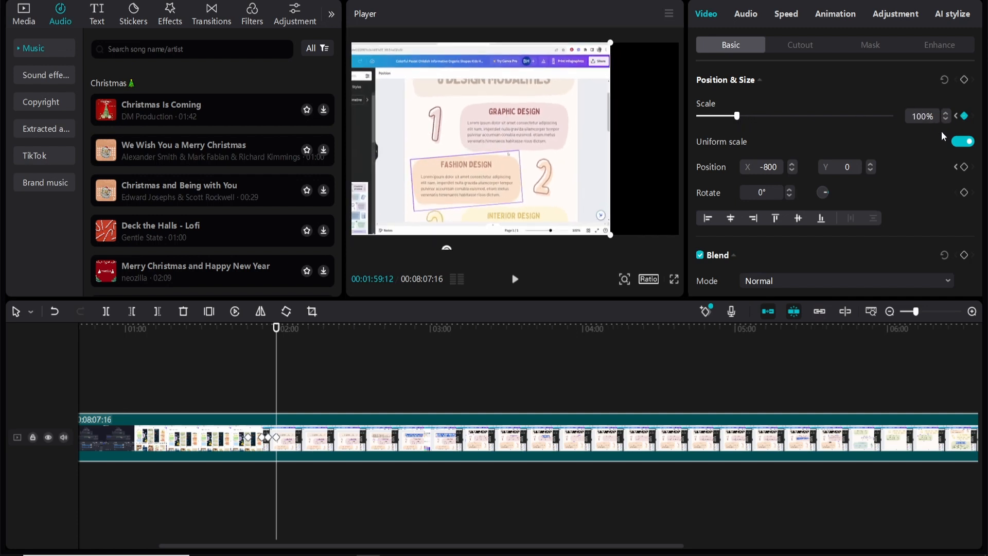
Set the clip's X position back to 0 at 00:01:59:12.
click(755, 168)
text(0)
key(Return)
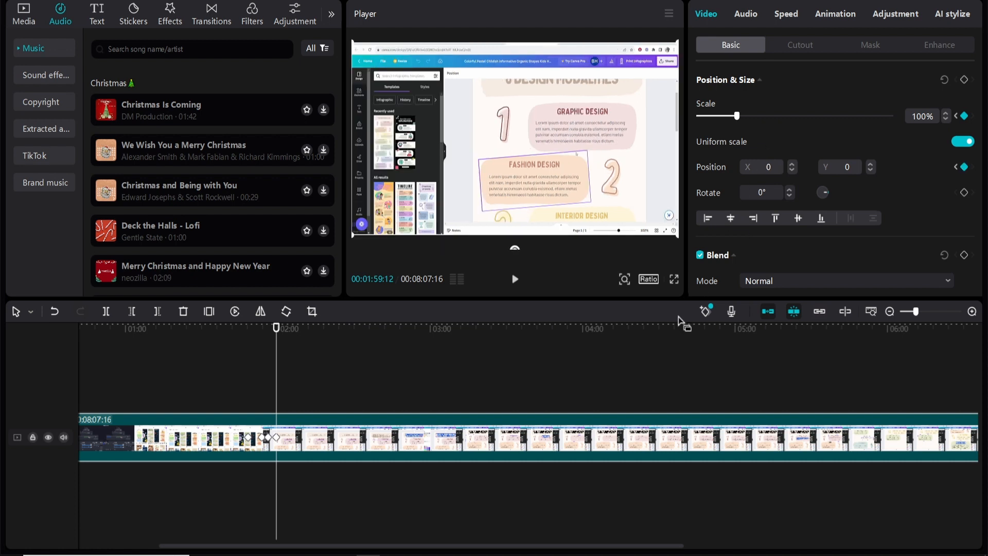
Play back the whole keyframed section, starting before the first keyframe, to check the zoom in and out.
click(238, 325)
key(space)
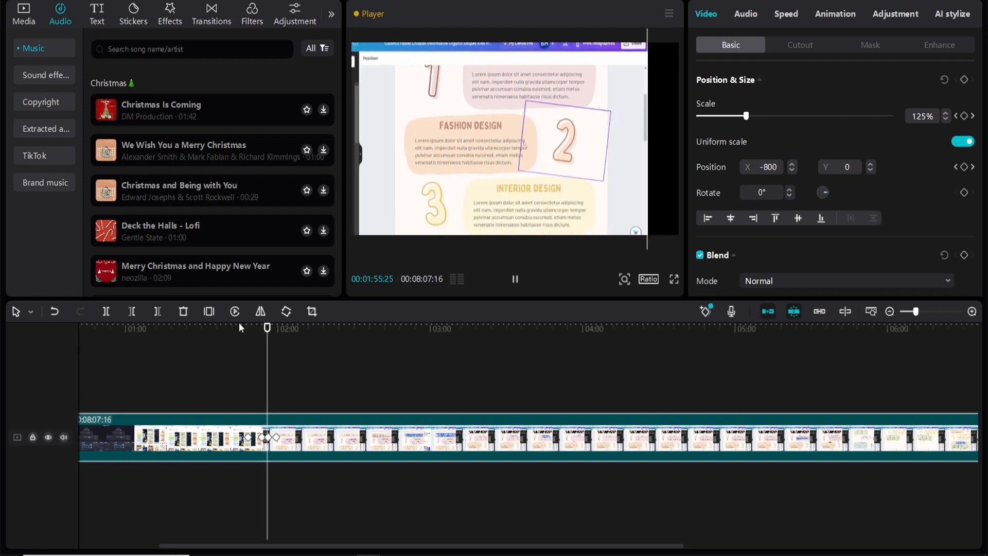
key(space)
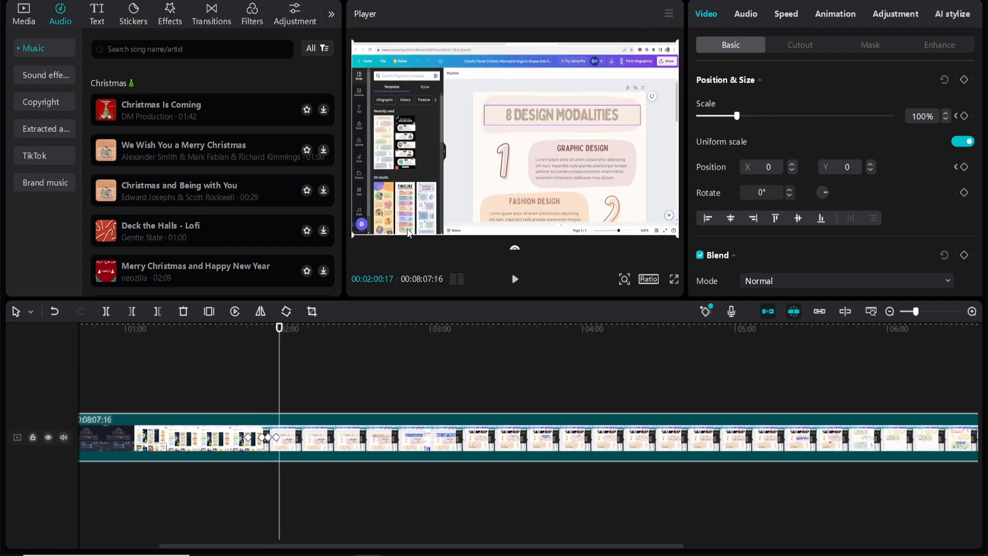
scroll(938, 193, down, 4)
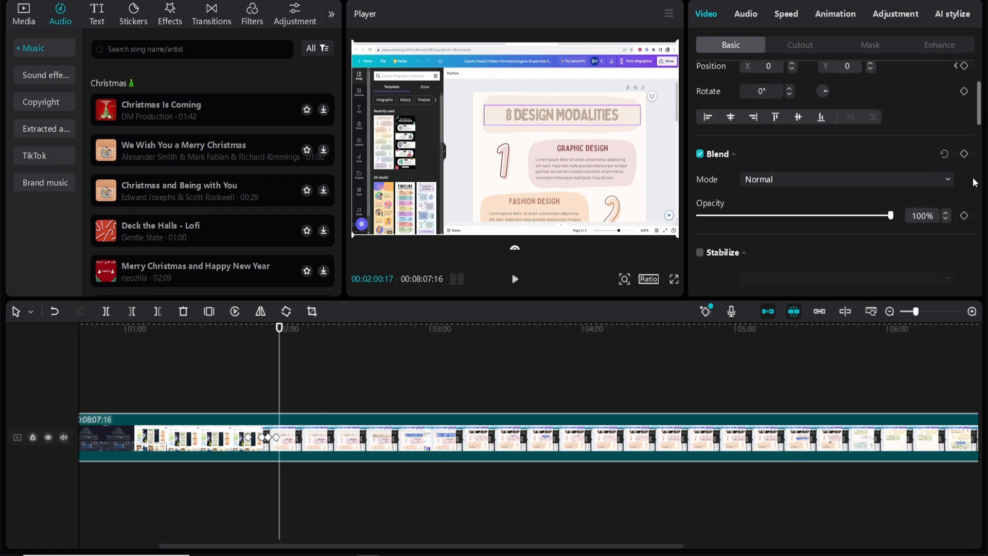
click(834, 14)
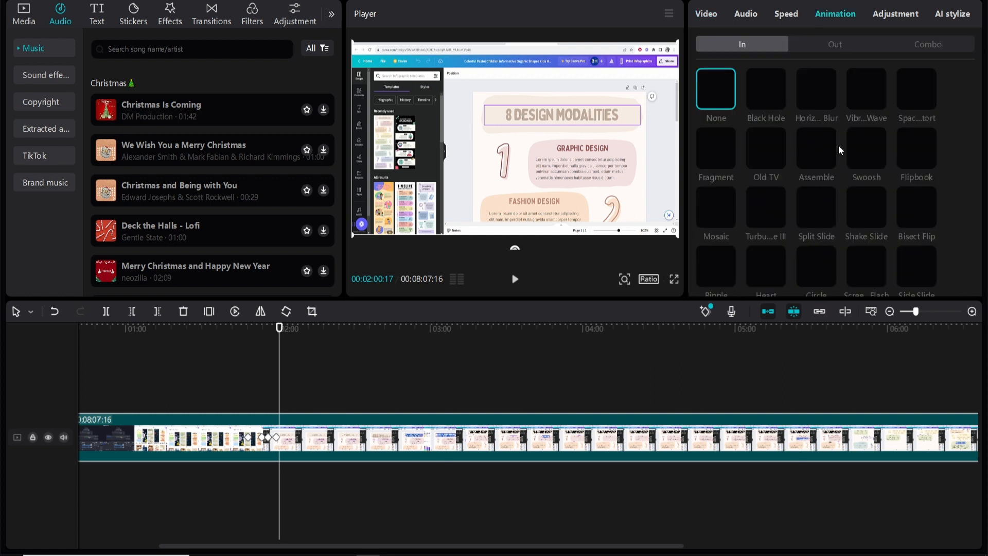
click(720, 15)
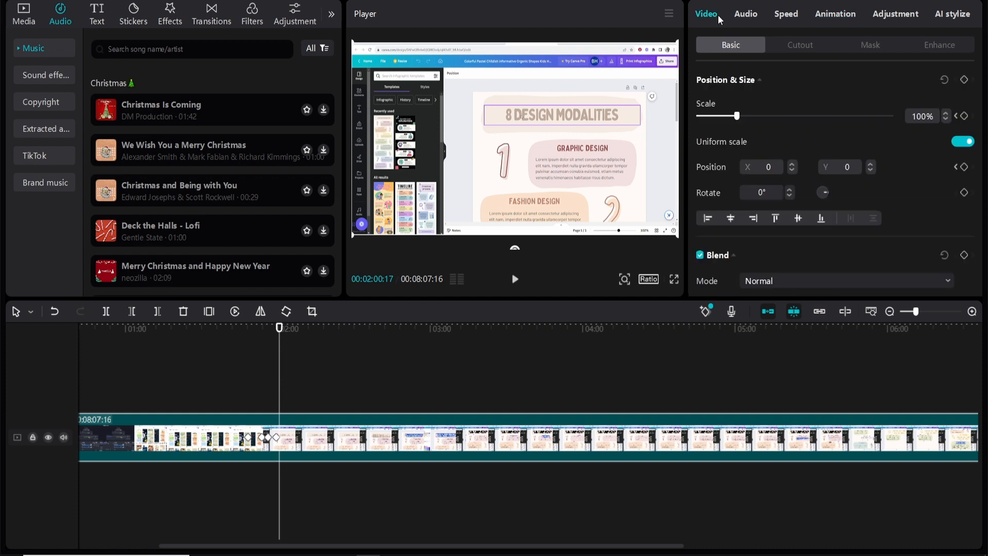